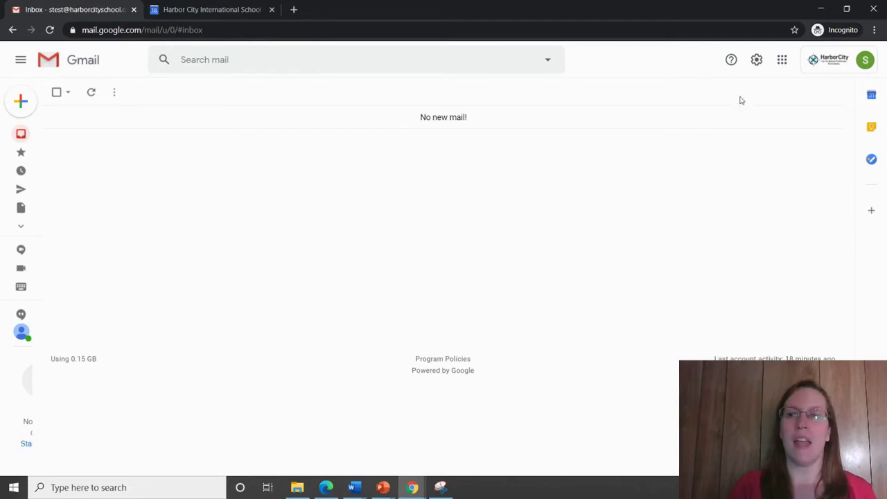
# Step: Open Google Calendar from the apps launcher in a single tab and advance to September 2020
pyautogui.click(786, 61)
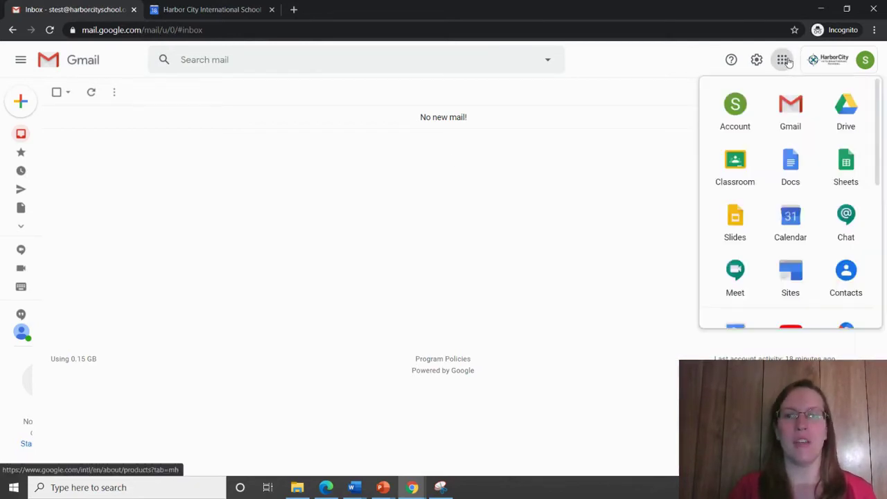
pyautogui.click(803, 220)
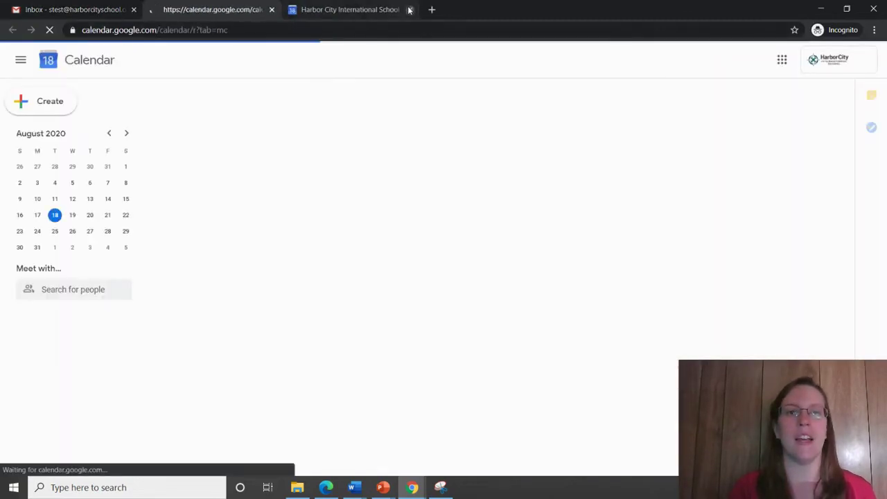
pyautogui.click(410, 9)
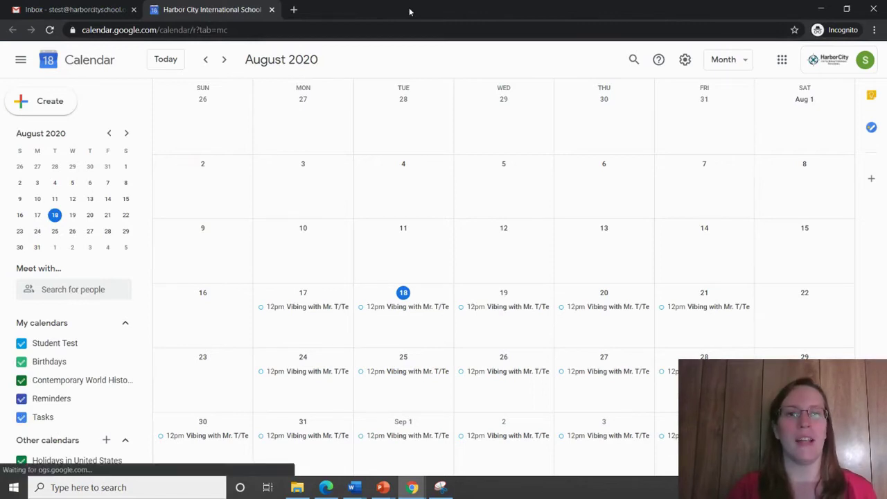
pyautogui.click(226, 61)
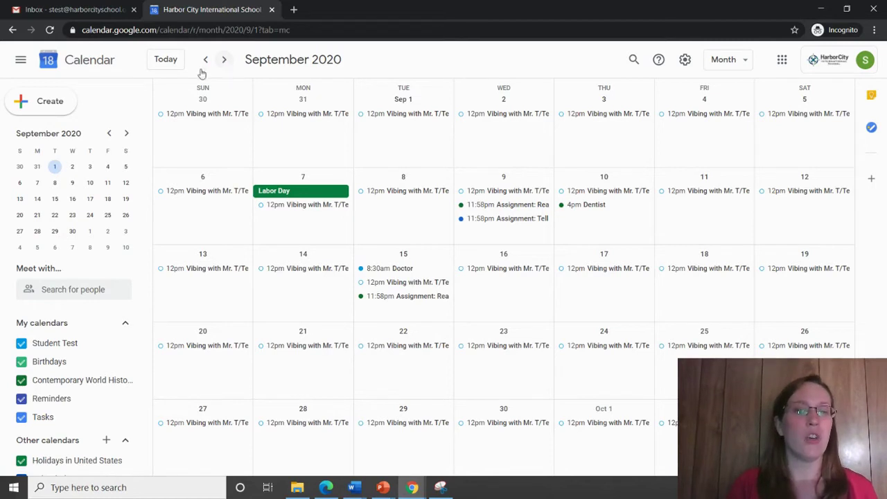
pyautogui.moveTo(69, 343)
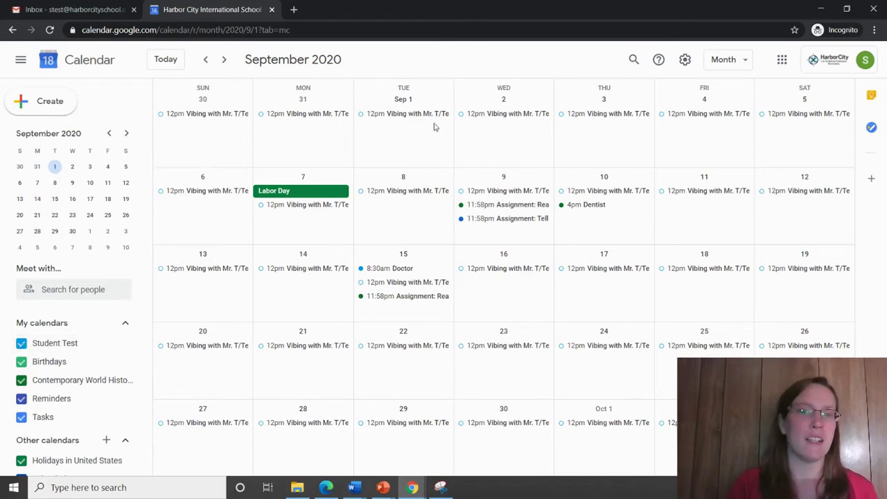
# Step: Toggle the Student Test calendar off, on, then off again, leaving its events hidden
pyautogui.click(22, 343)
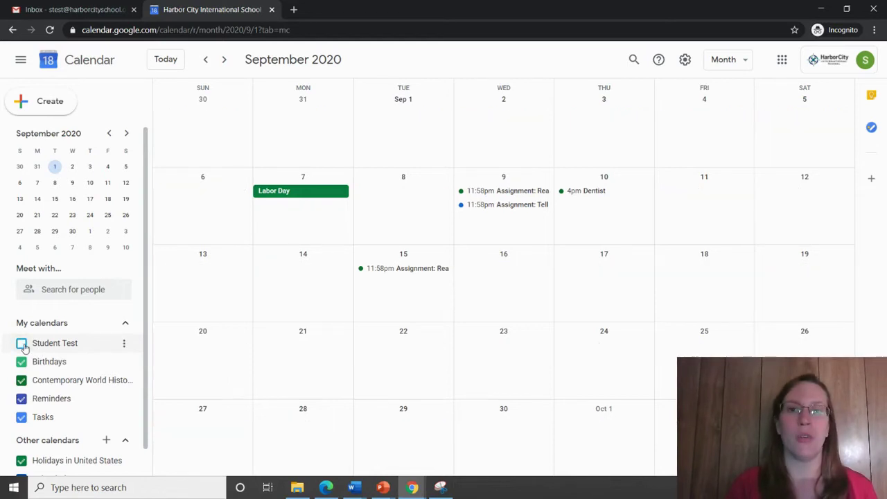
pyautogui.click(21, 343)
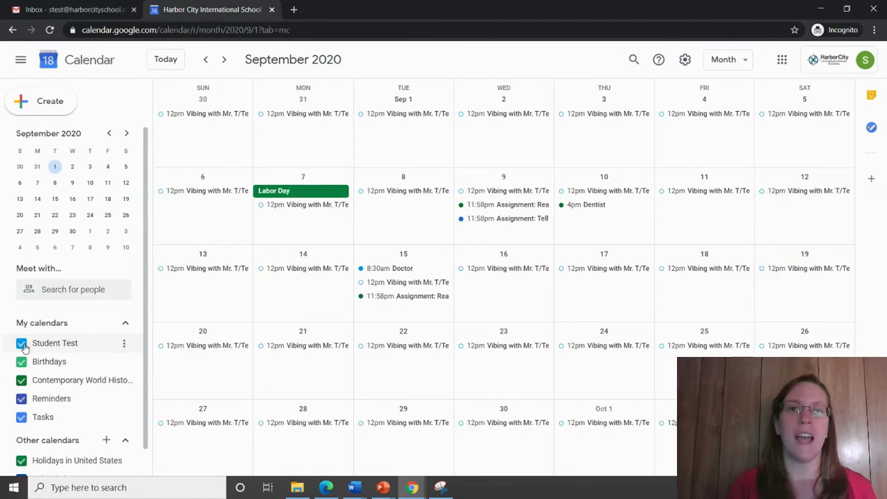
pyautogui.click(21, 343)
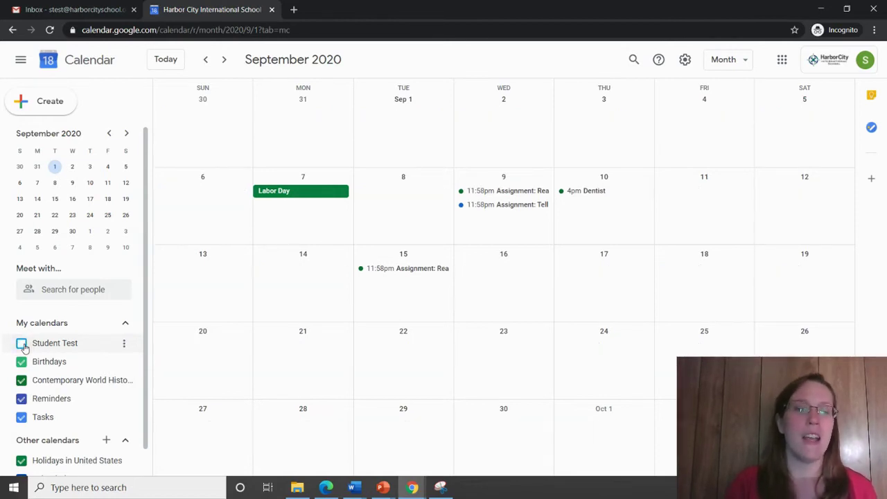
pyautogui.moveTo(50, 361)
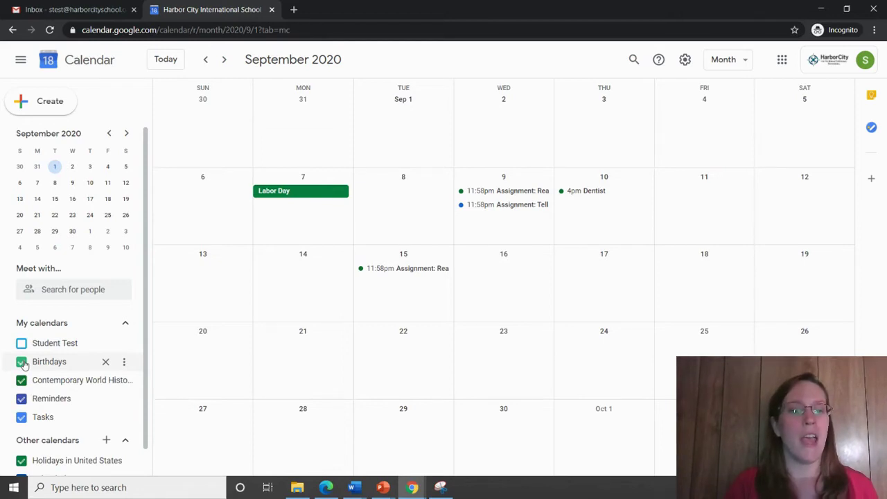
pyautogui.scroll(-1, 23, 366)
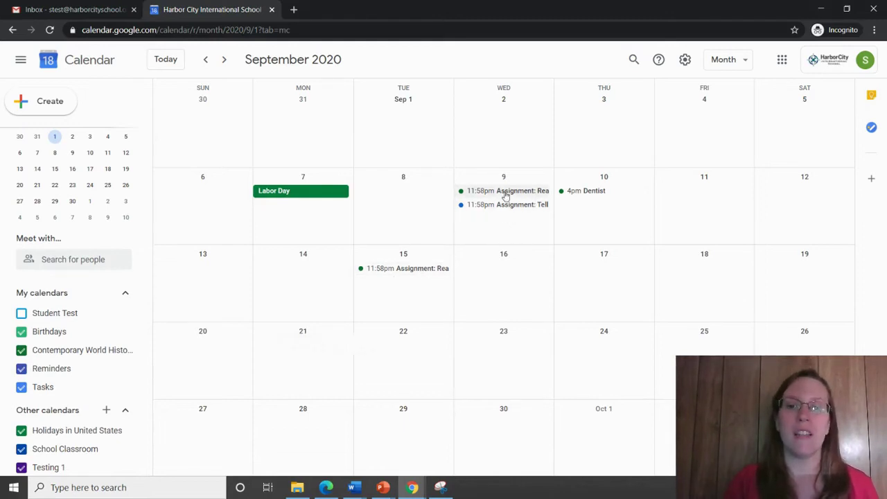
pyautogui.click(505, 191)
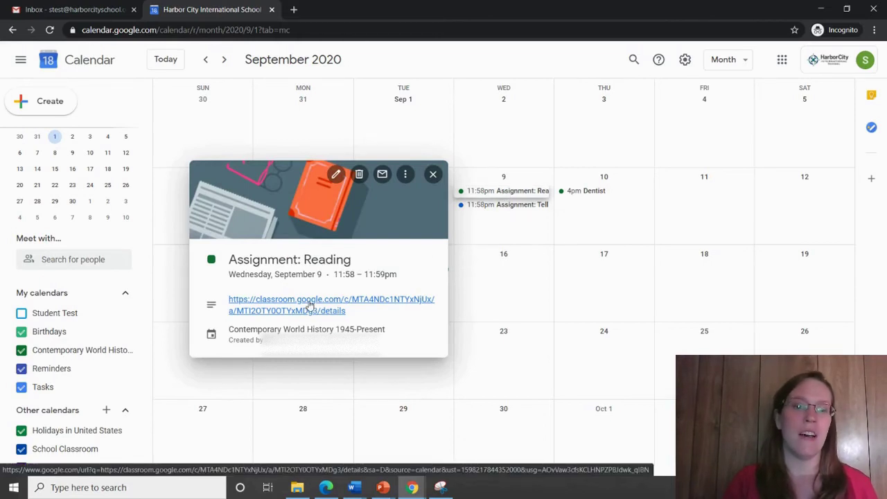
pyautogui.click(310, 305)
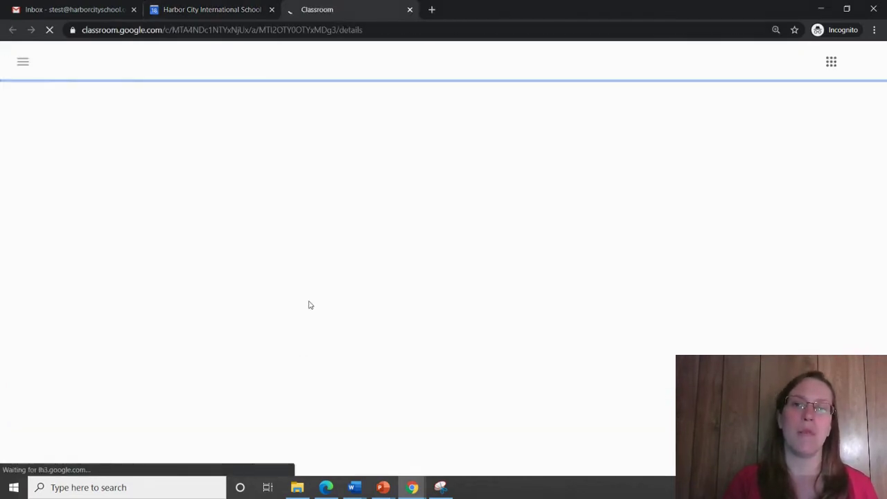
pyautogui.click(410, 9)
pyautogui.click(527, 205)
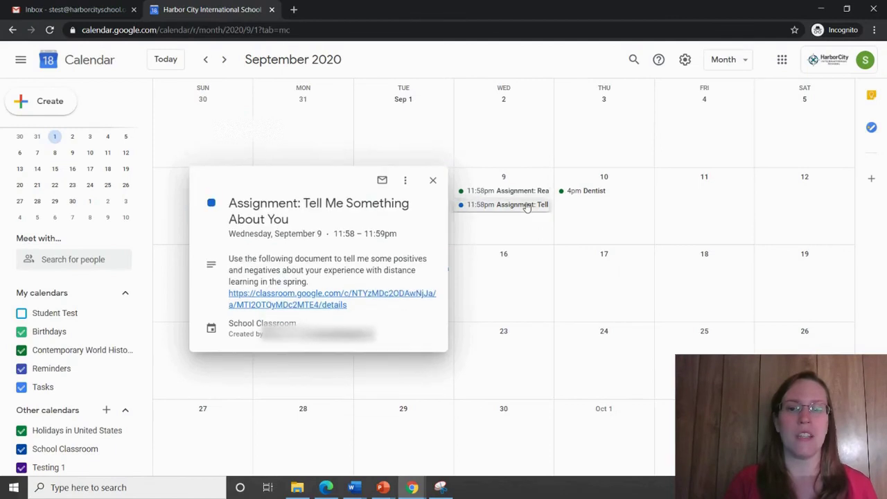
pyautogui.click(360, 293)
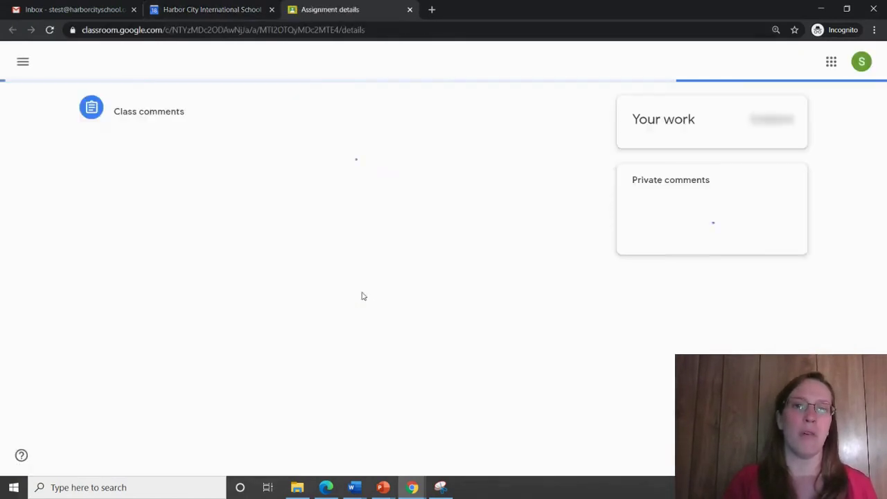
pyautogui.click(411, 11)
pyautogui.click(542, 123)
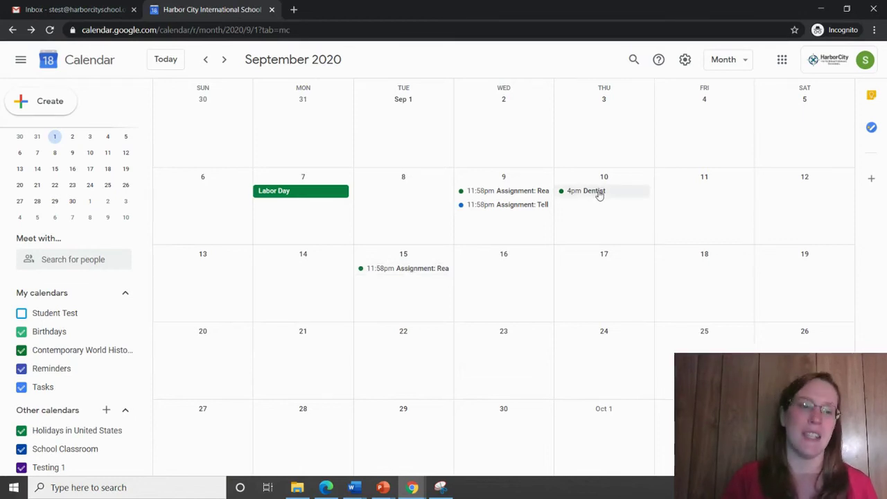
# Step: Create a new calendar named 'Personal' and go back to the September month view
pyautogui.click(106, 409)
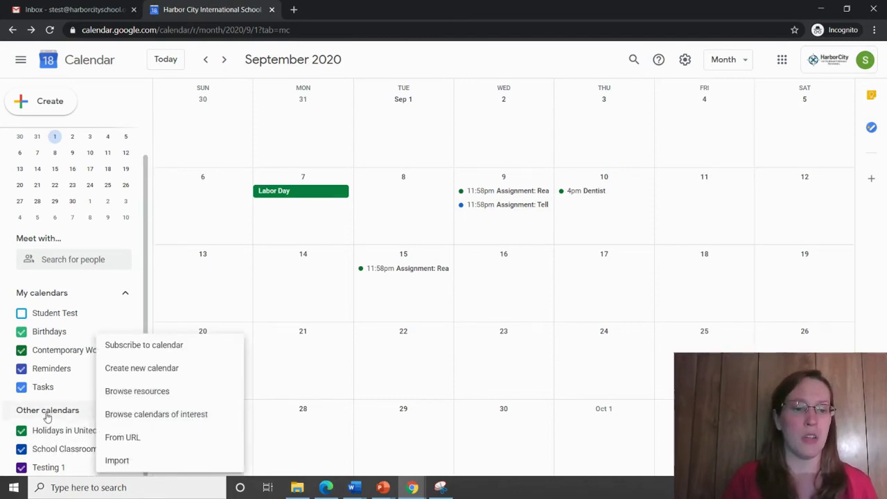
pyautogui.click(131, 375)
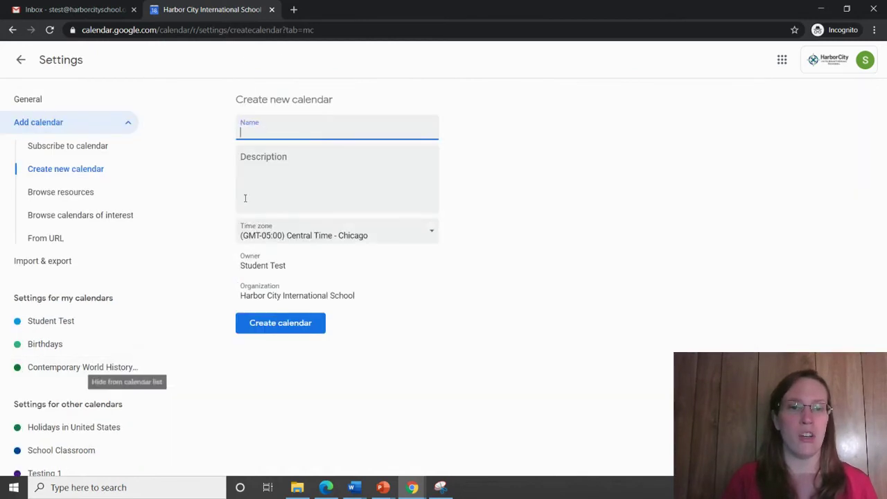
pyautogui.write('Per')
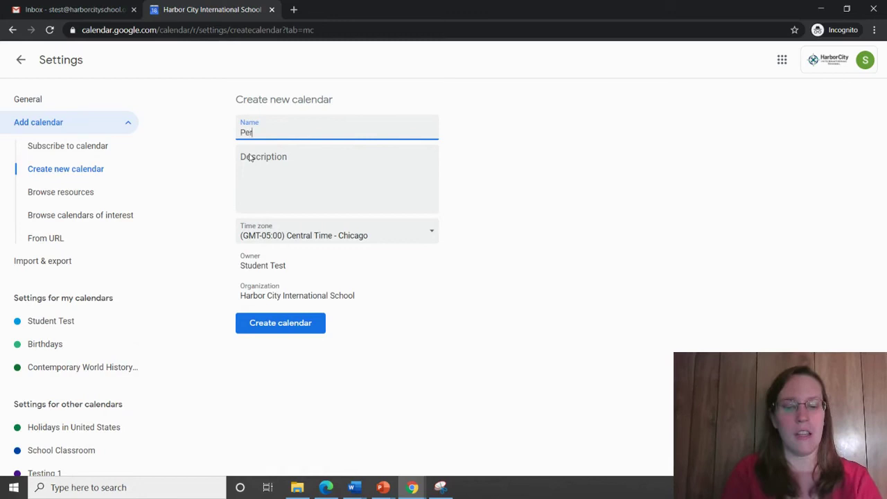
pyautogui.write('sonal')
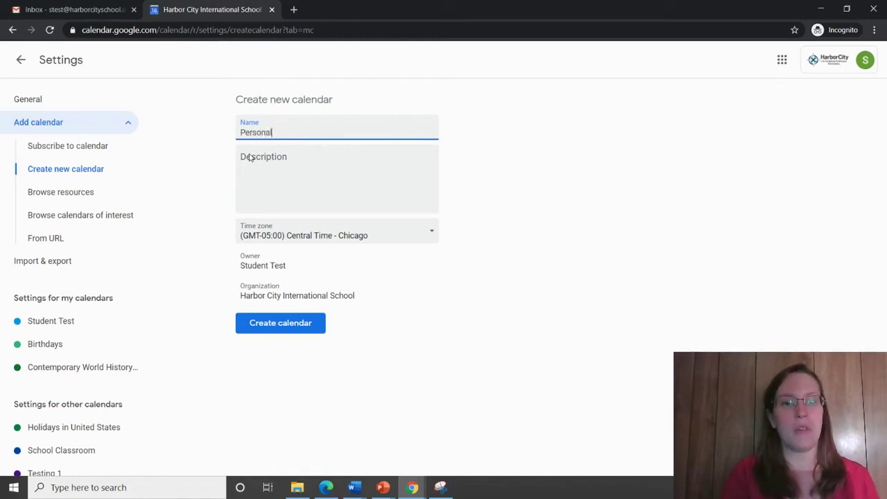
pyautogui.click(282, 324)
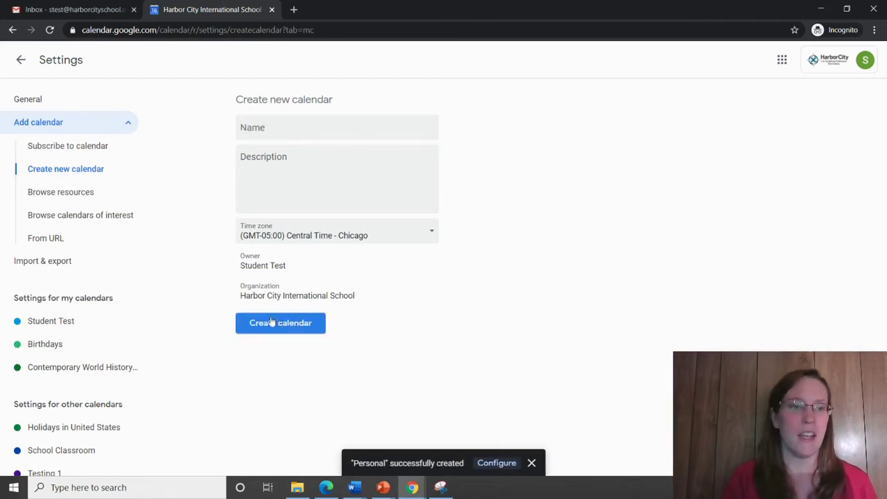
pyautogui.click(20, 60)
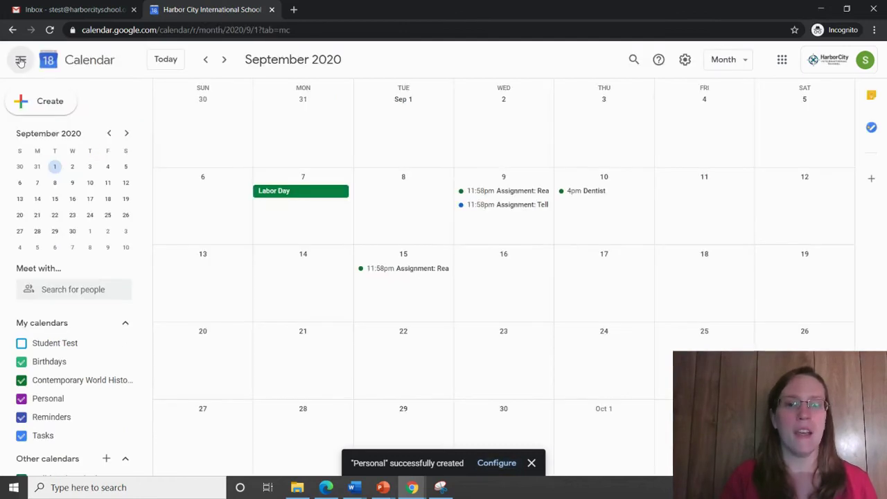
# Step: Start a 'Zoom Review' event on September 16 beginning at 12:45pm
pyautogui.click(67, 107)
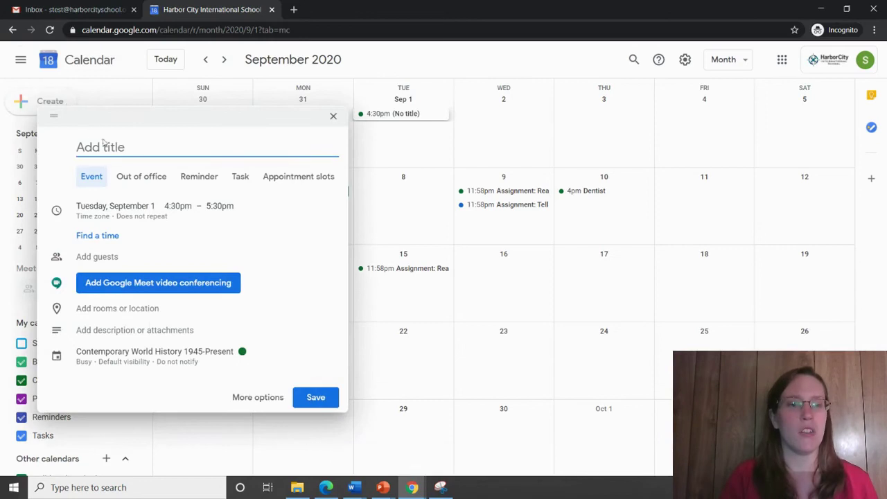
pyautogui.write('Z')
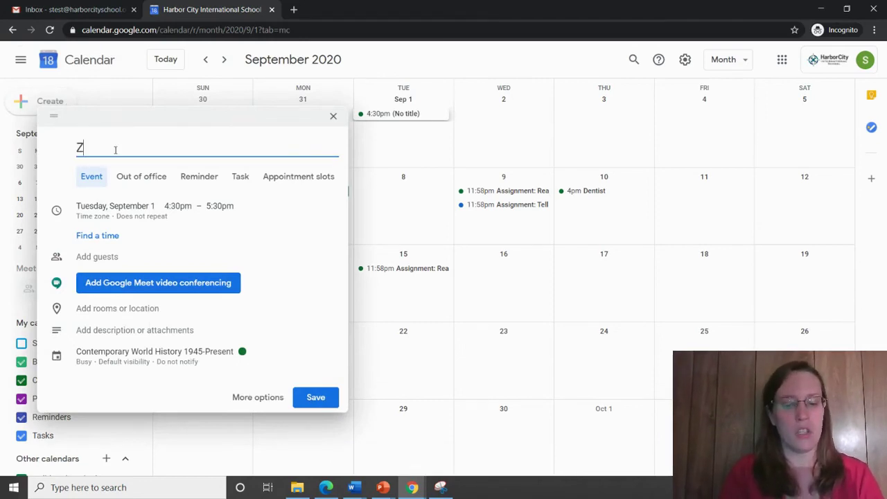
pyautogui.write('oom Re')
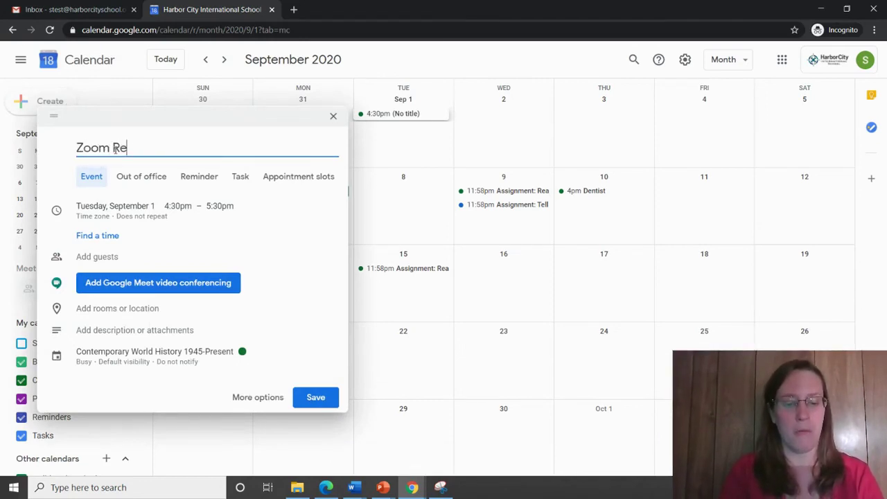
pyautogui.write('view')
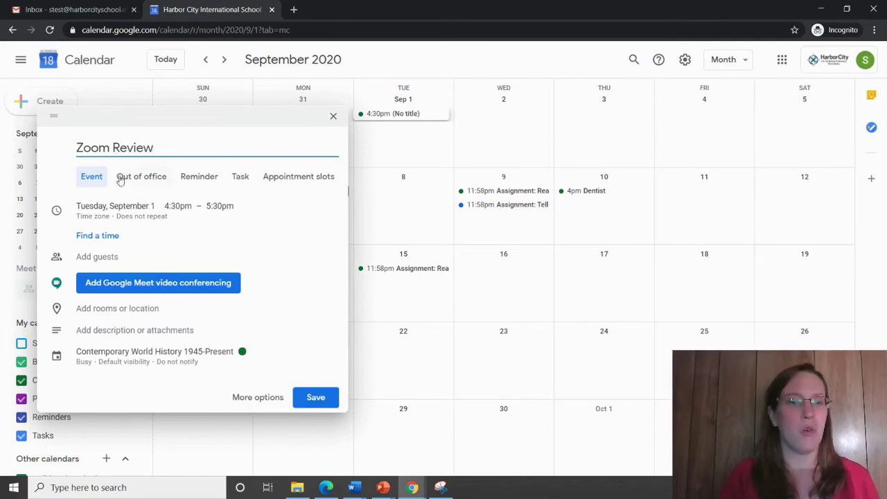
pyautogui.click(123, 206)
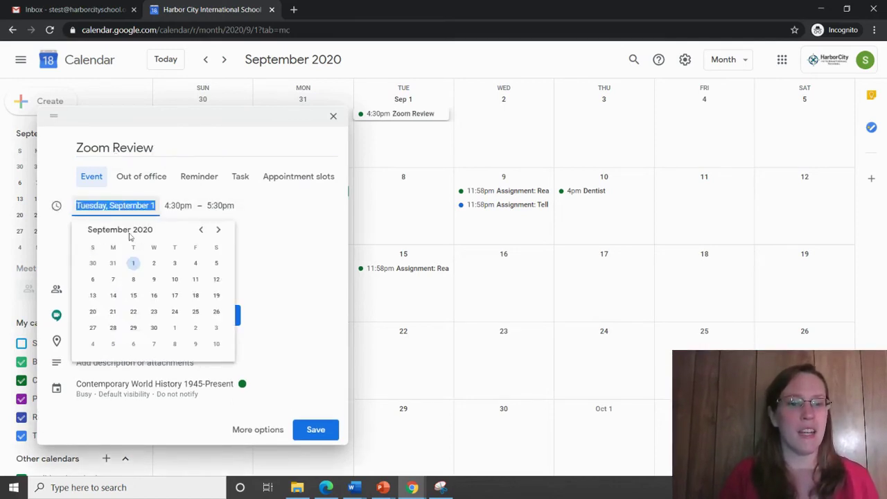
pyautogui.click(154, 296)
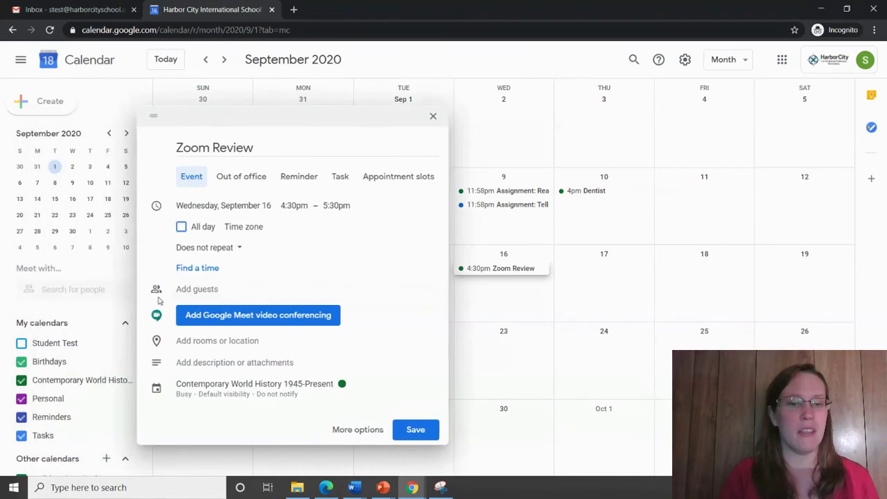
pyautogui.click(294, 205)
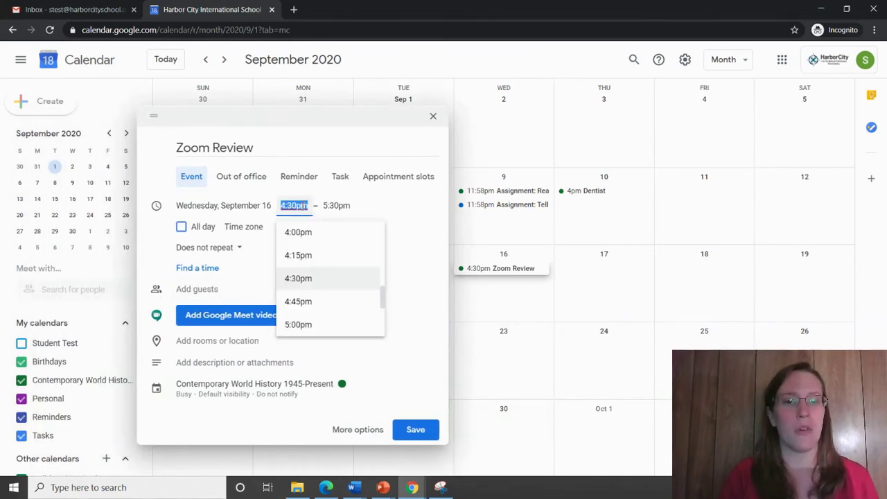
pyautogui.scroll(5, 316, 246)
pyautogui.click(303, 249)
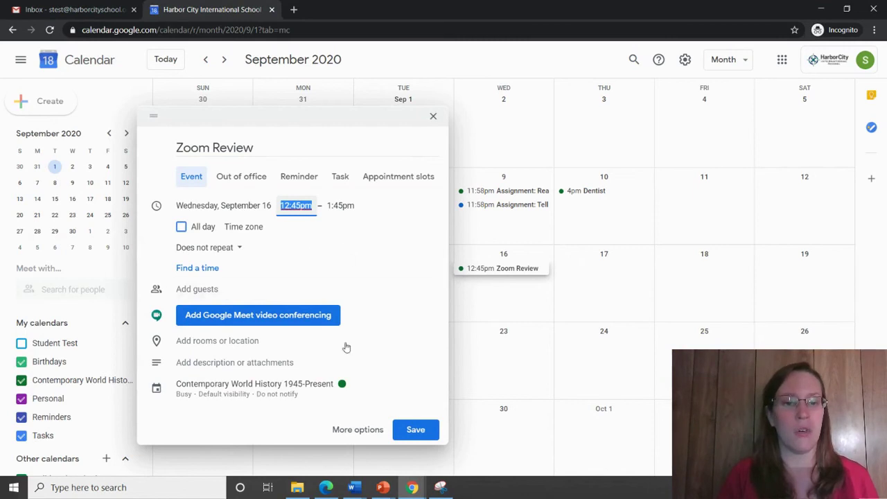
# Step: Assign the event to the Personal calendar with Tomato colour and save it
pyautogui.click(291, 384)
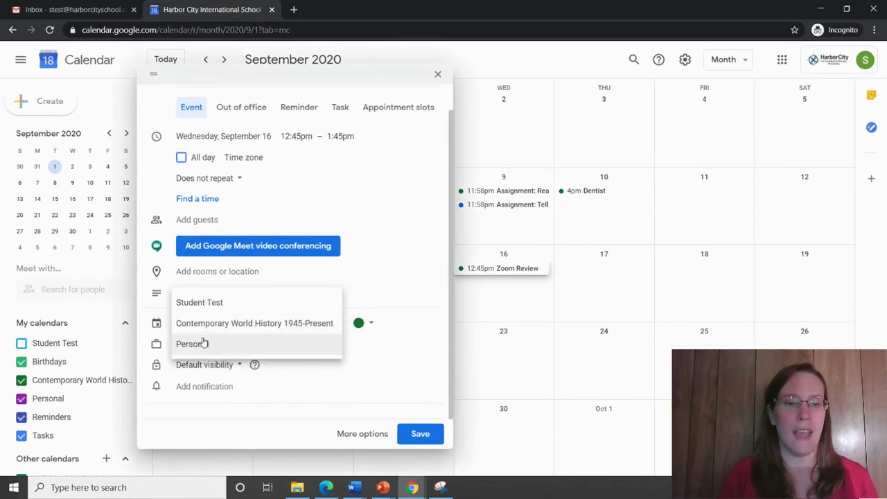
pyautogui.click(210, 345)
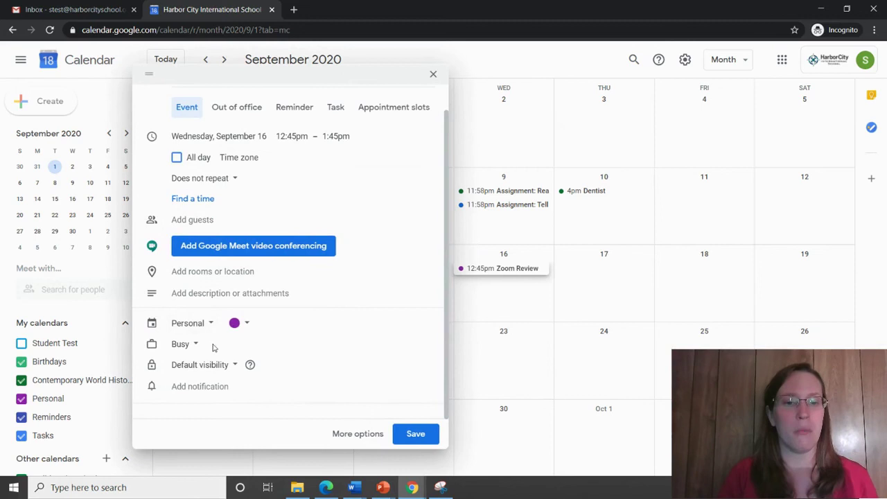
pyautogui.click(242, 323)
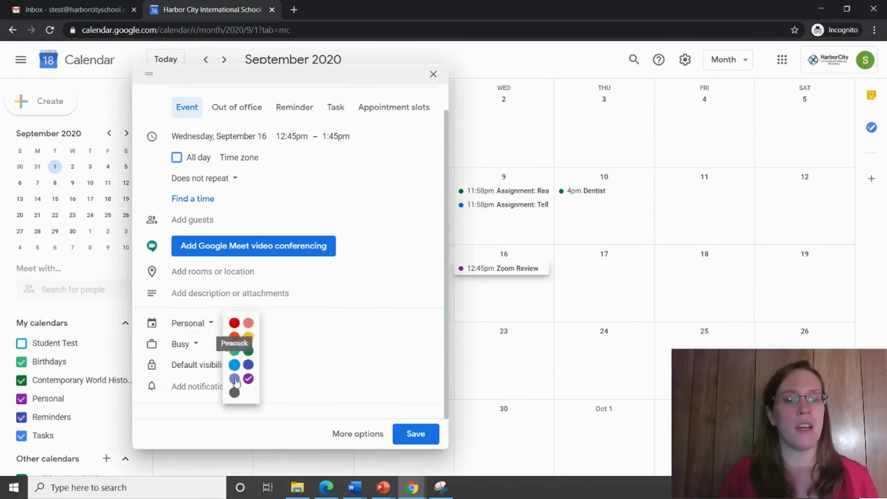
pyautogui.click(235, 325)
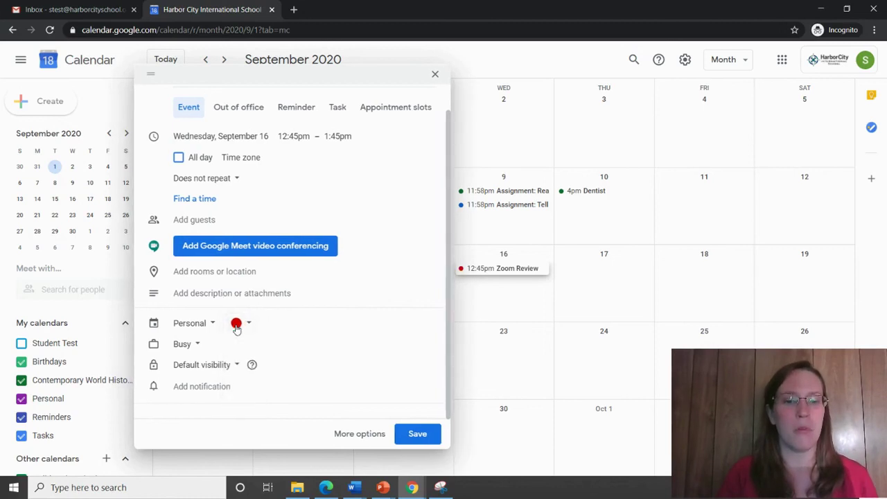
pyautogui.click(418, 435)
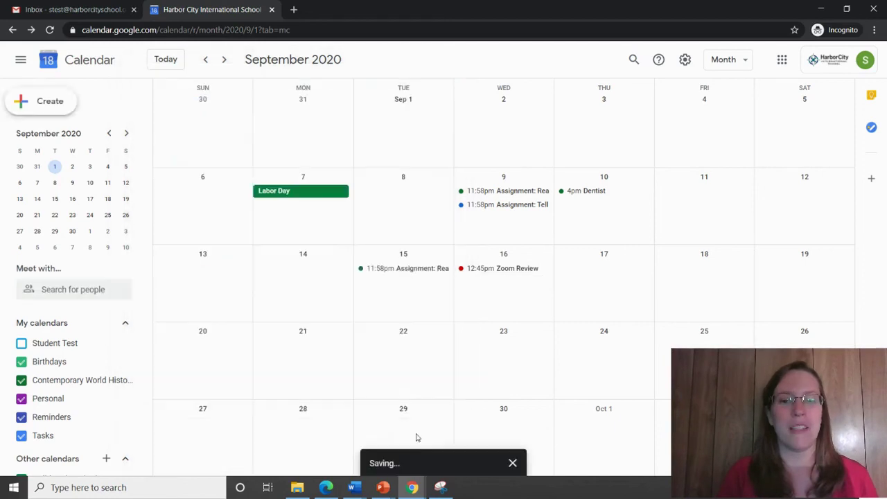